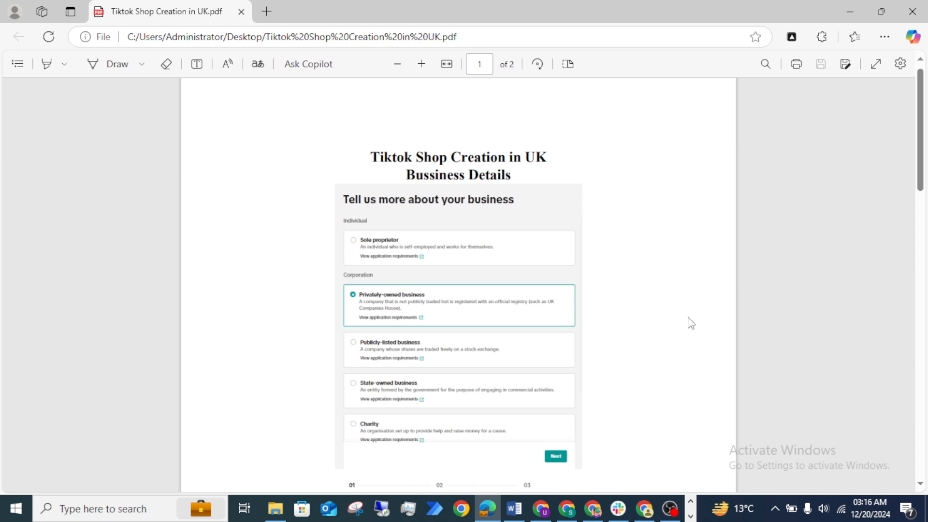
# Search Google in Chrome for 'seller uk tiktok shop' to reach the UK seller sign-up page.
pyautogui.moveTo(571, 509)
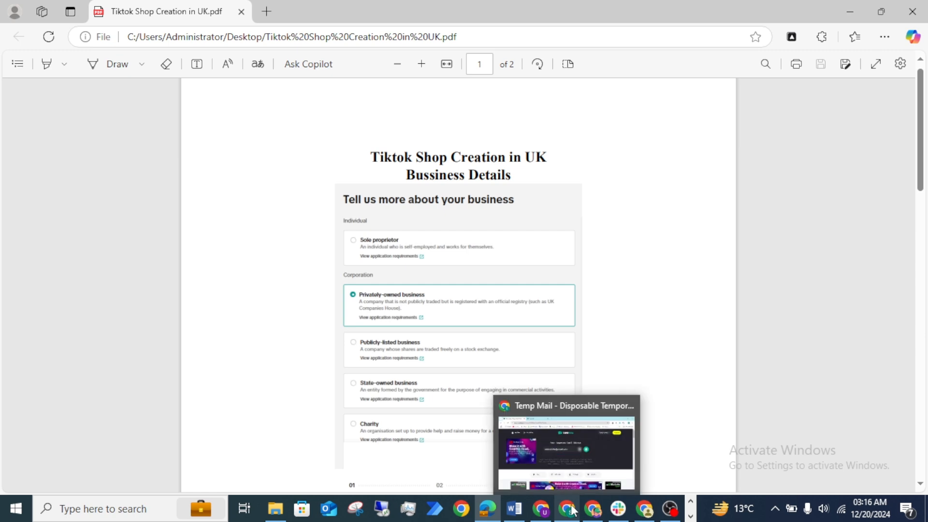
pyautogui.click(572, 510)
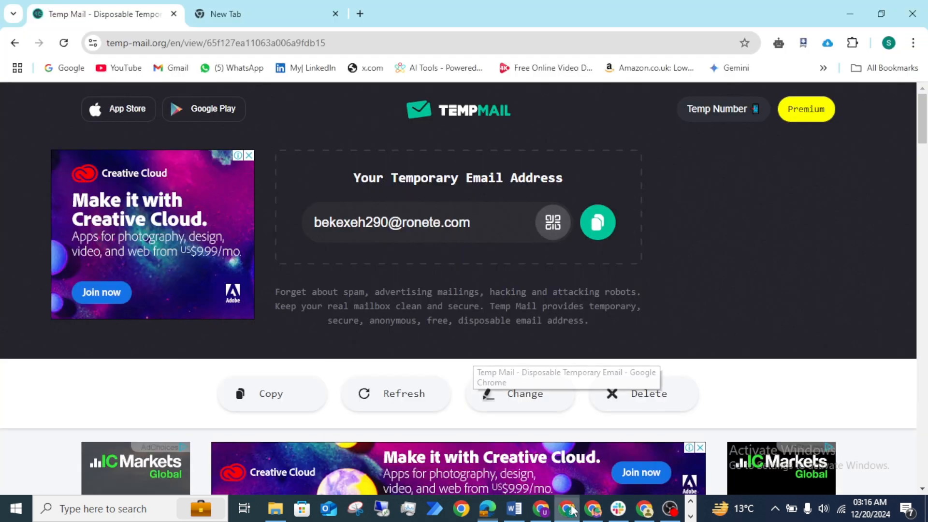
pyautogui.click(290, 7)
pyautogui.write('se')
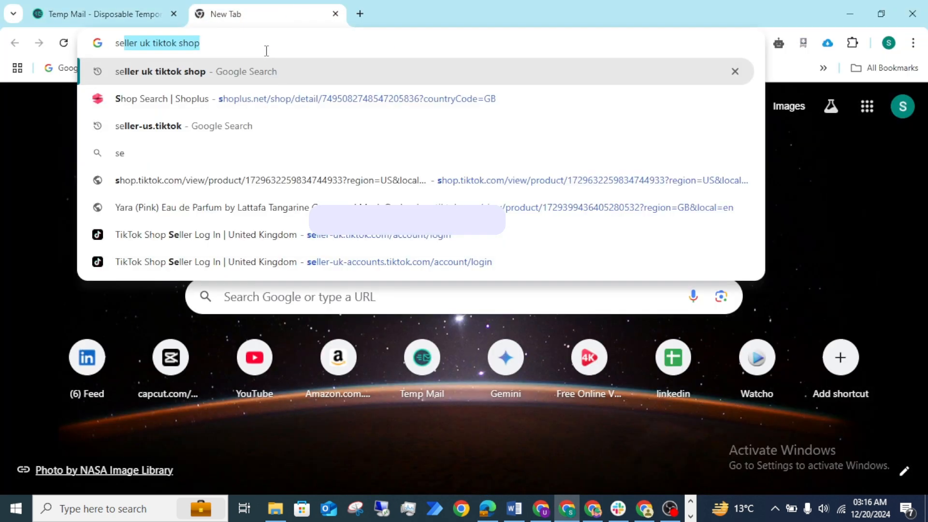
pyautogui.write('ller uk tiktok shop')
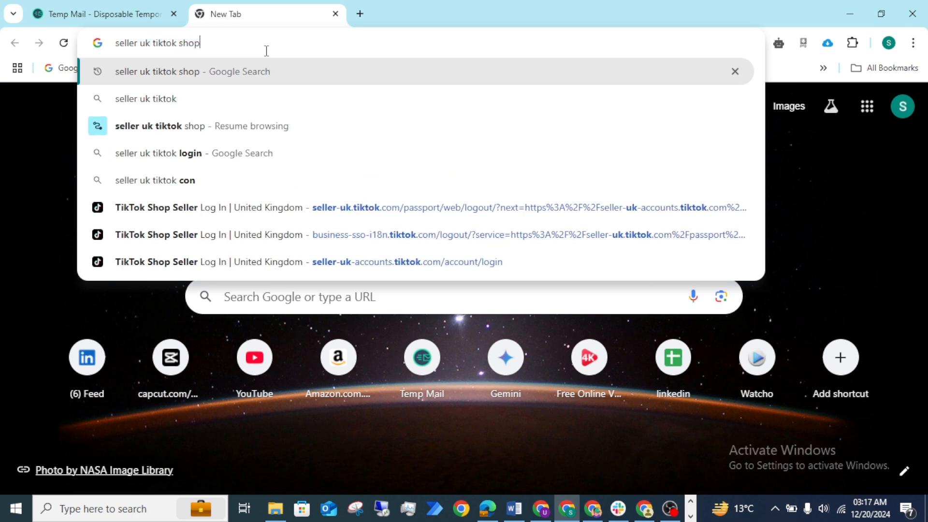
pyautogui.press('Return')
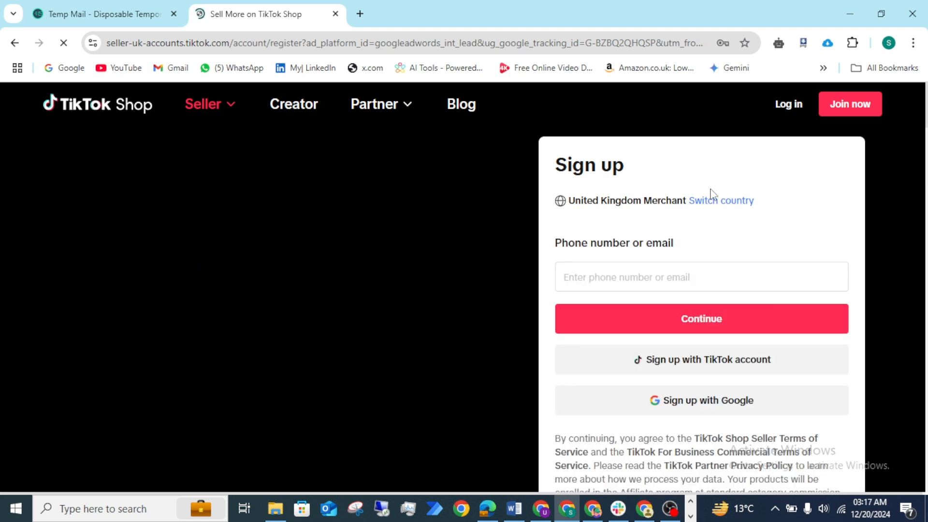
# Copy the temporary email address from Temp Mail into the sign-up email field.
pyautogui.click(712, 202)
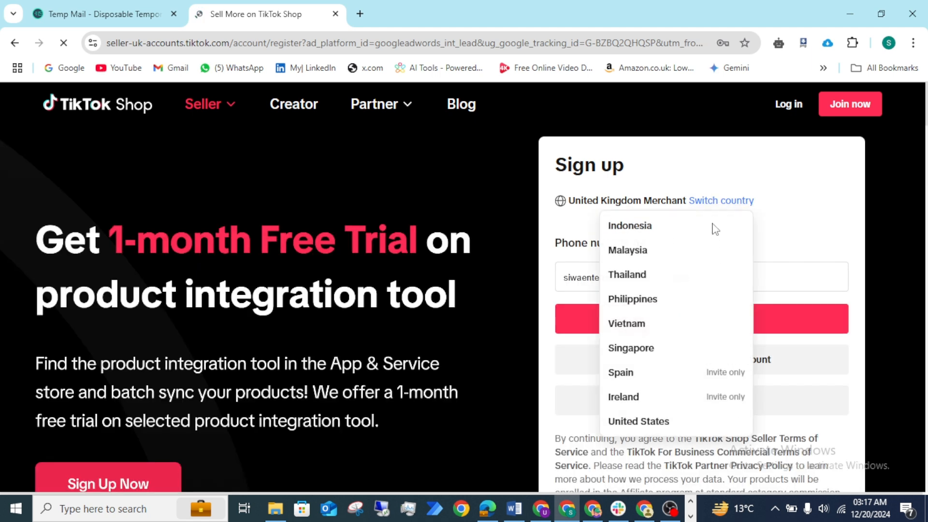
pyautogui.tripleClick(774, 285)
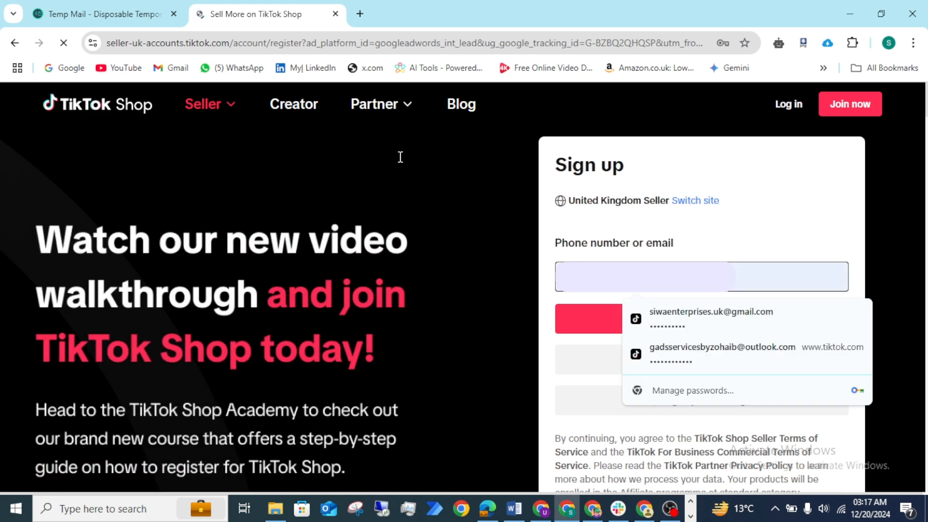
pyautogui.click(150, 5)
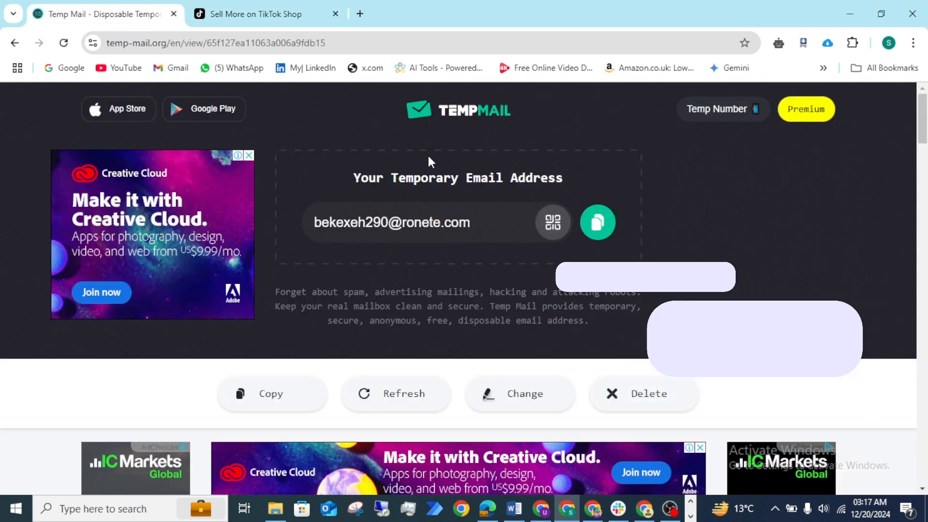
pyautogui.click(597, 222)
pyautogui.click(271, 15)
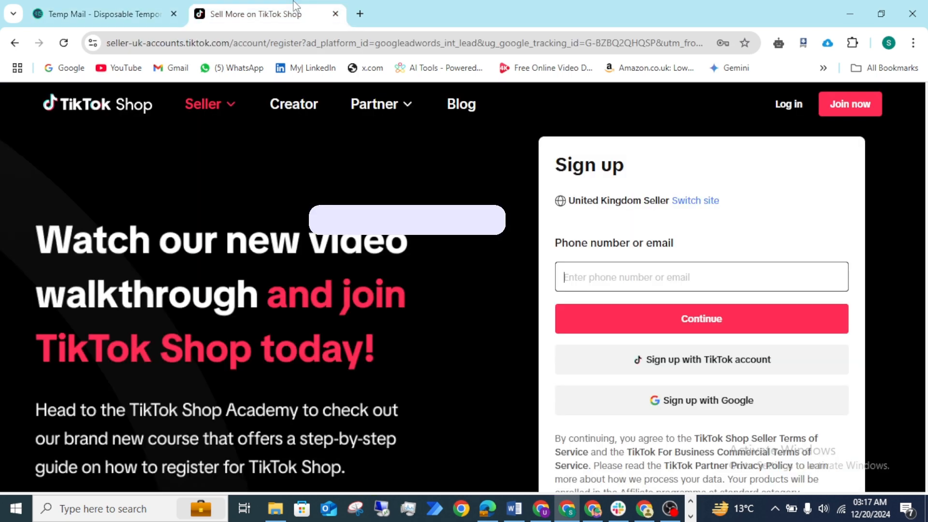
pyautogui.hotkey('ctrl', 'v')
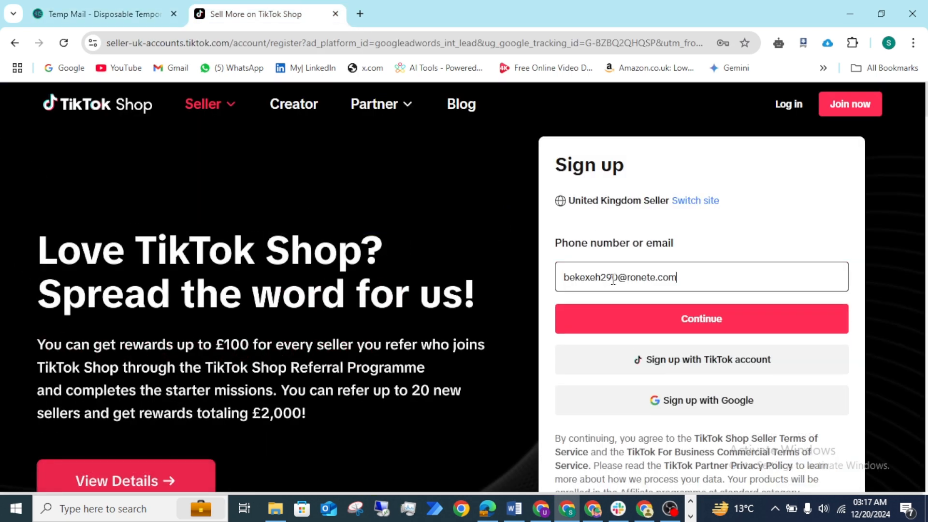
# Submit the email, confirm United Kingdom as the selling country, and solve the captcha puzzle.
pyautogui.click(646, 320)
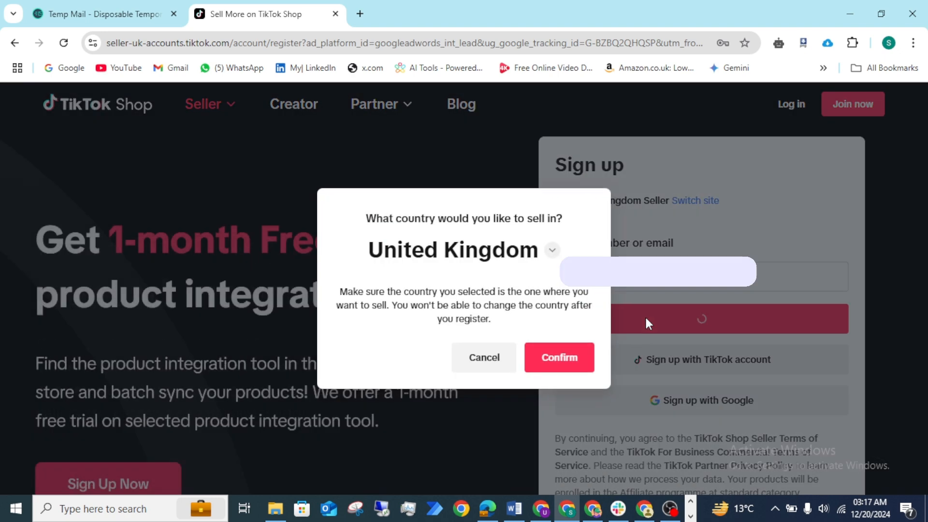
pyautogui.click(570, 360)
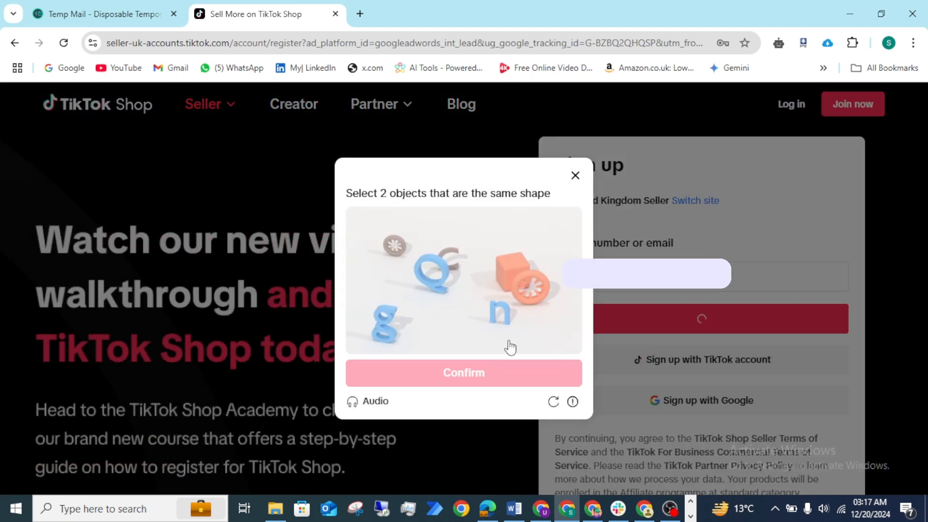
pyautogui.click(528, 288)
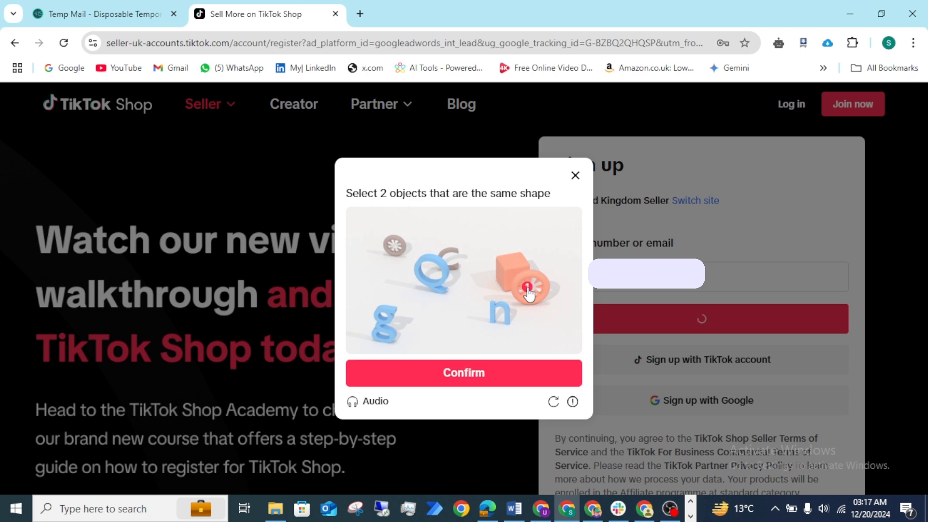
pyautogui.click(394, 244)
pyautogui.click(463, 375)
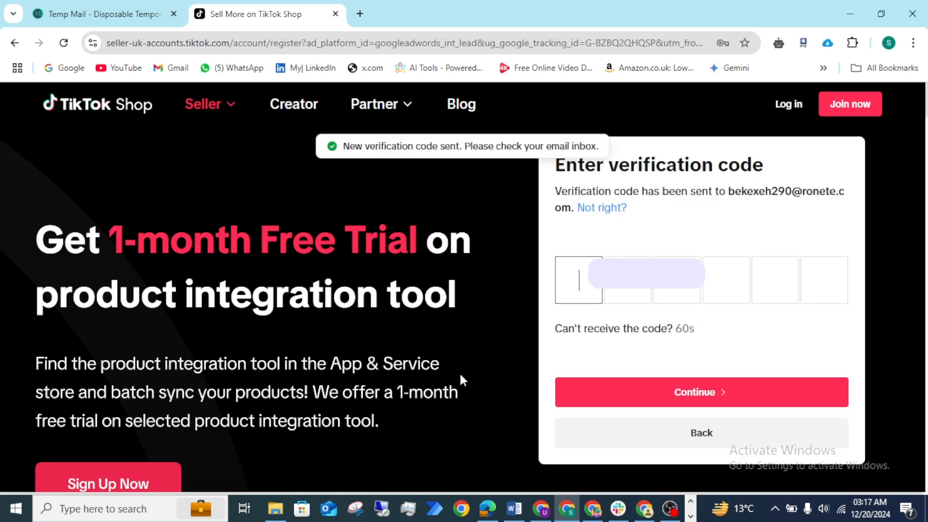
# Find TikTok's verification code email in the Temp Mail inbox, then return to the sign-up form.
pyautogui.click(104, 14)
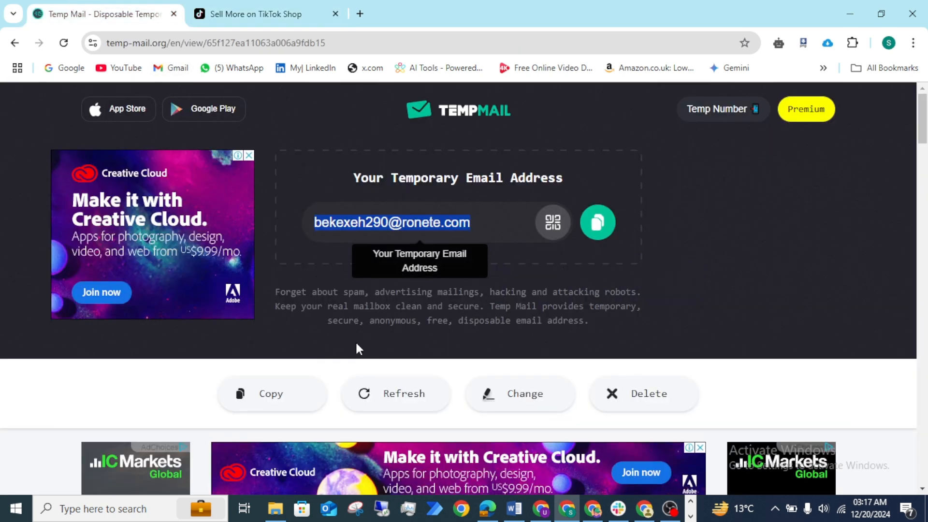
pyautogui.scroll(-8, 357, 348)
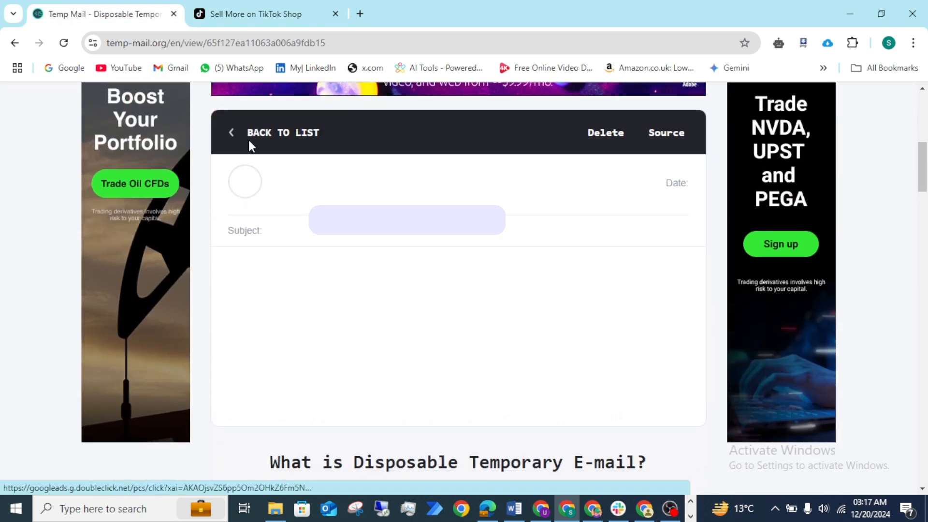
pyautogui.click(229, 134)
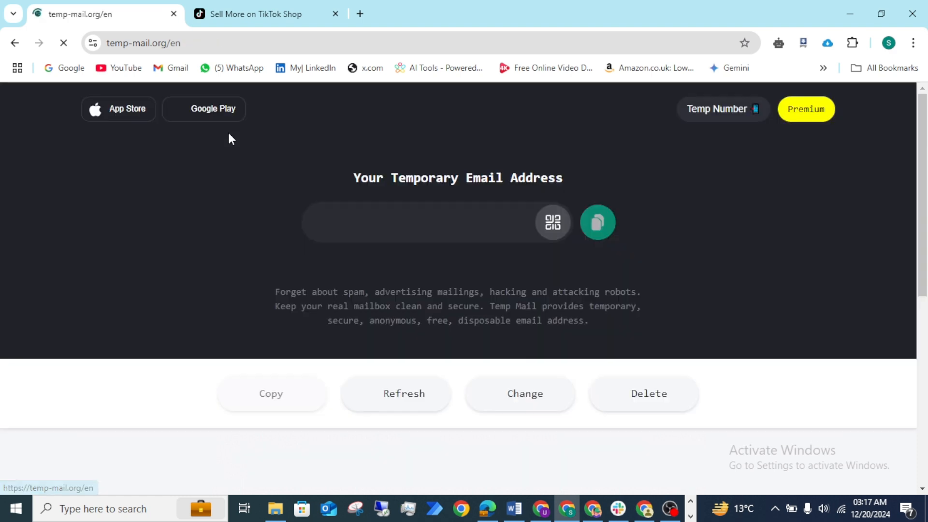
pyautogui.scroll(-6, 228, 137)
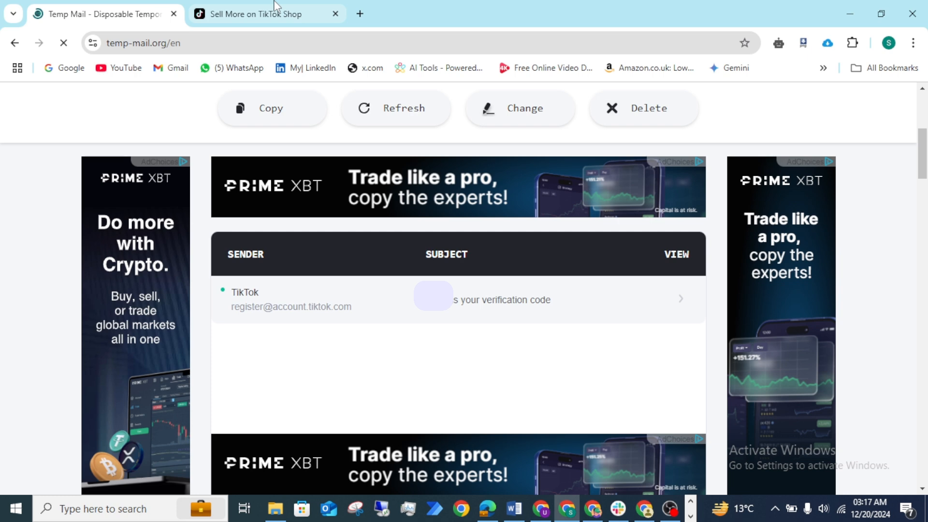
pyautogui.click(237, 6)
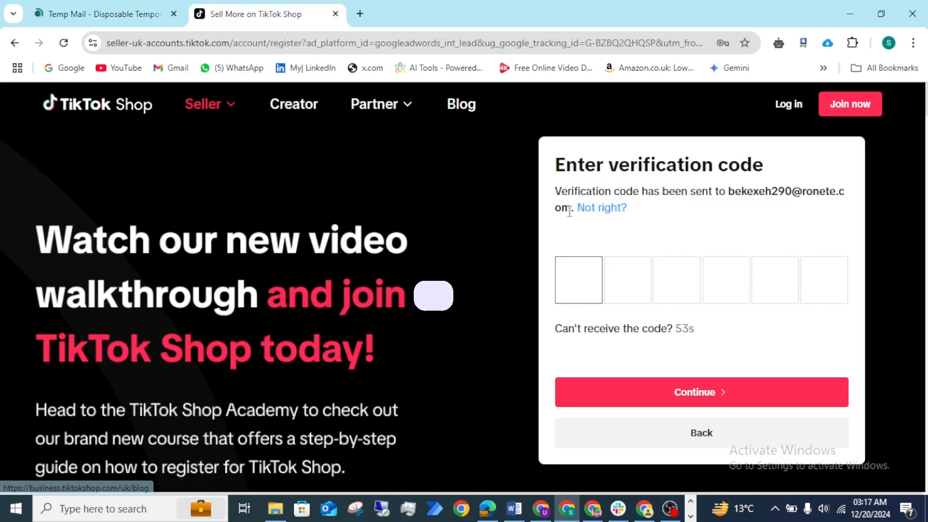
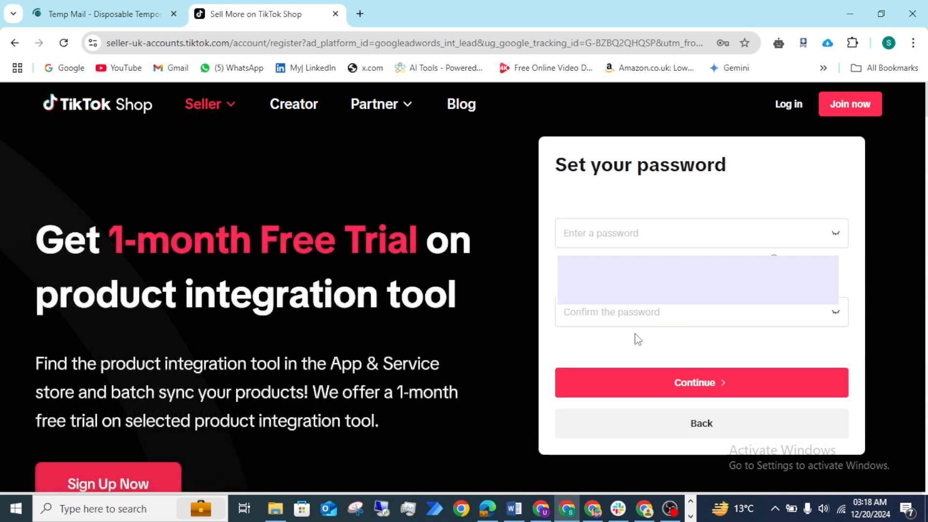
# Enter the emailed verification code and set the account password in both password fields.
pyautogui.click(637, 241)
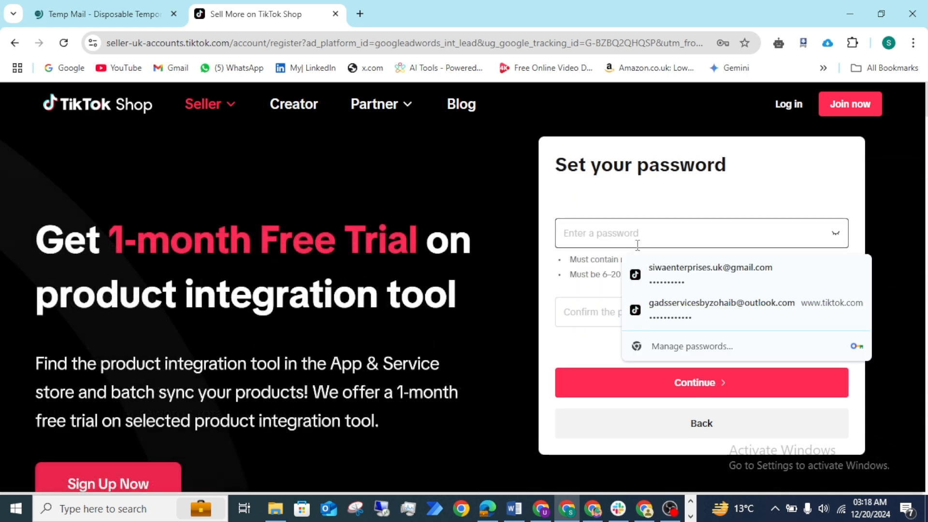
pyautogui.write('************')
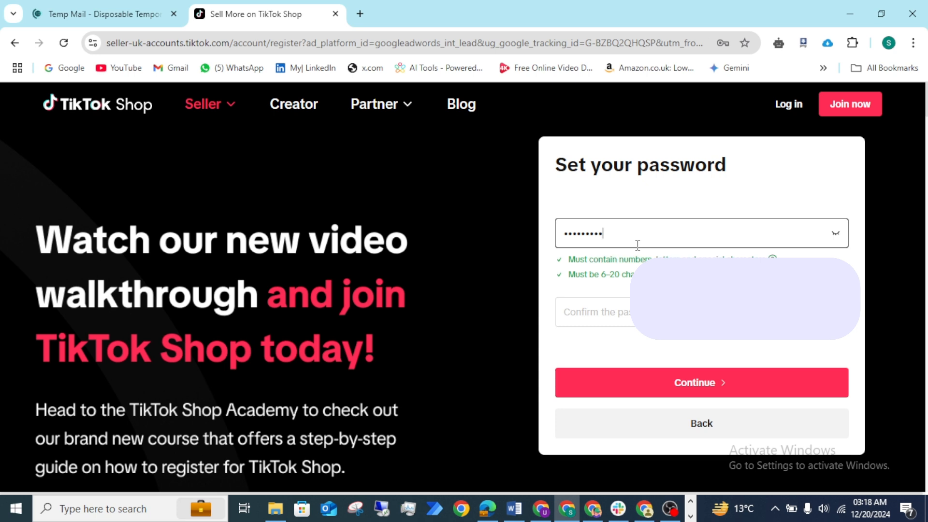
pyautogui.click(599, 313)
pyautogui.write('******')
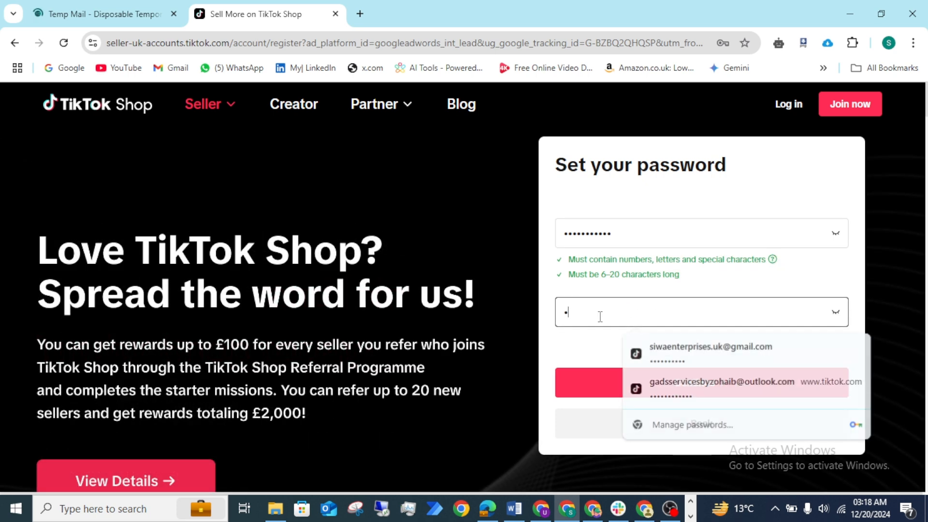
pyautogui.write('***')
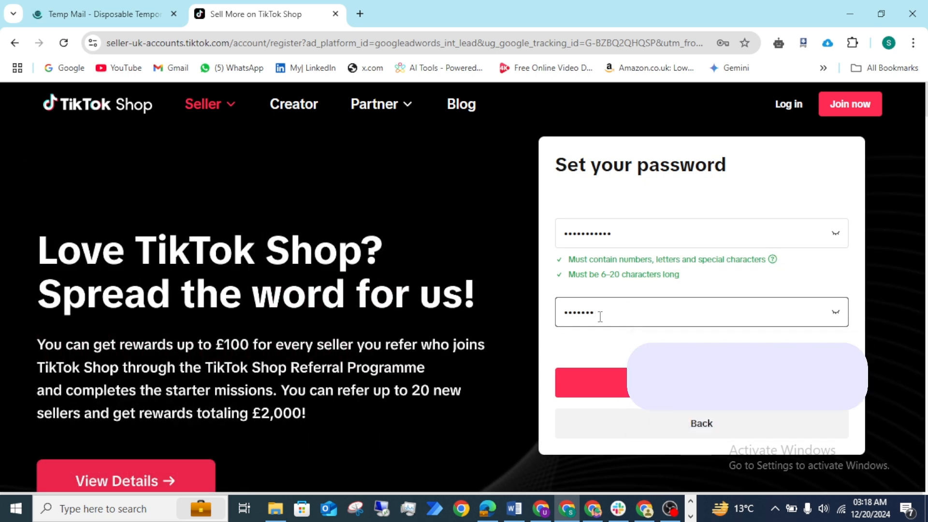
pyautogui.write('***')
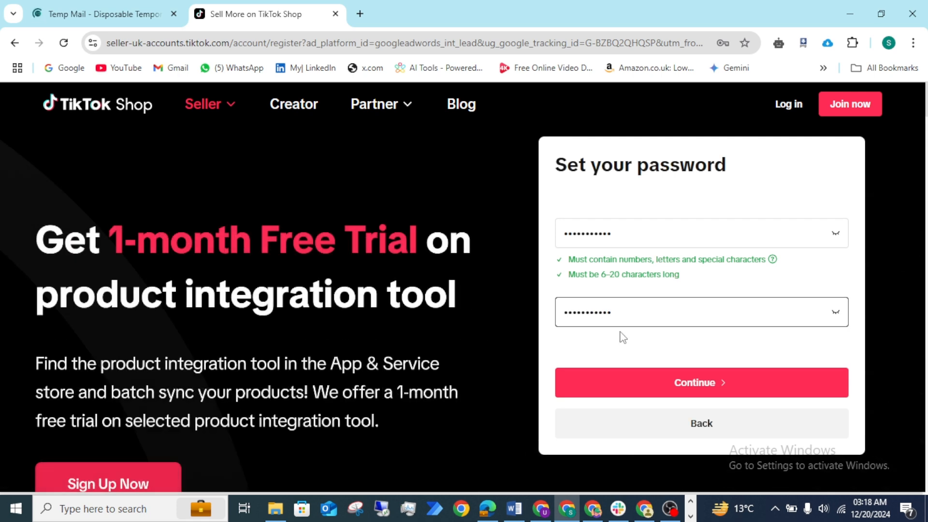
pyautogui.click(646, 384)
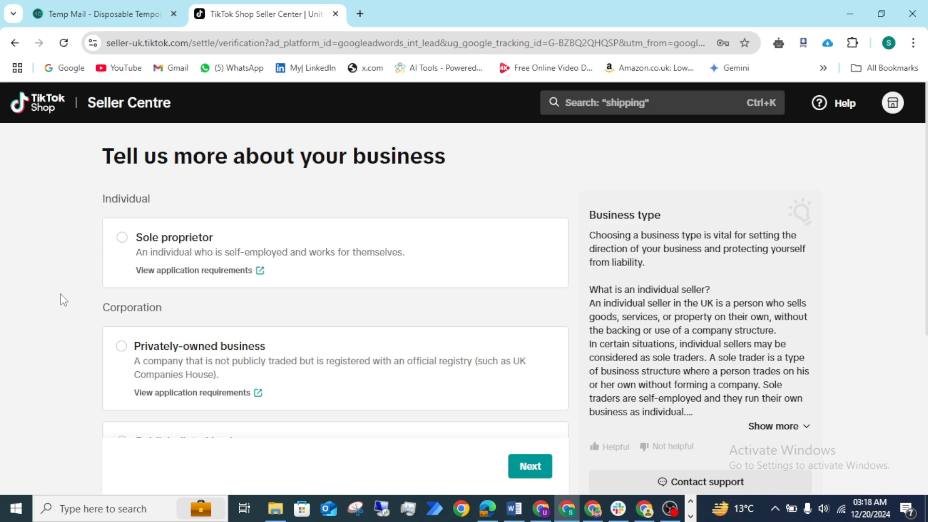
# Select Privately-owned business from the business type options.
pyautogui.scroll(-1, 61, 300)
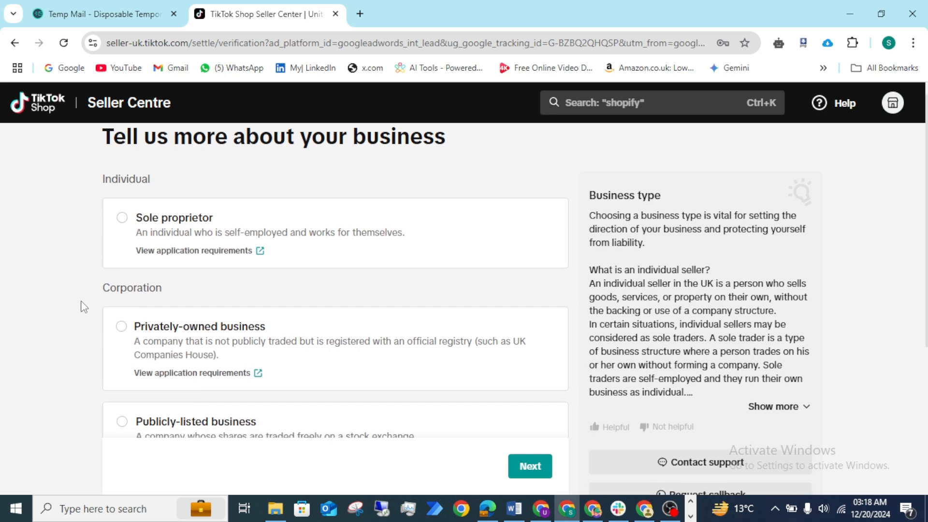
pyautogui.scroll(-3, 84, 307)
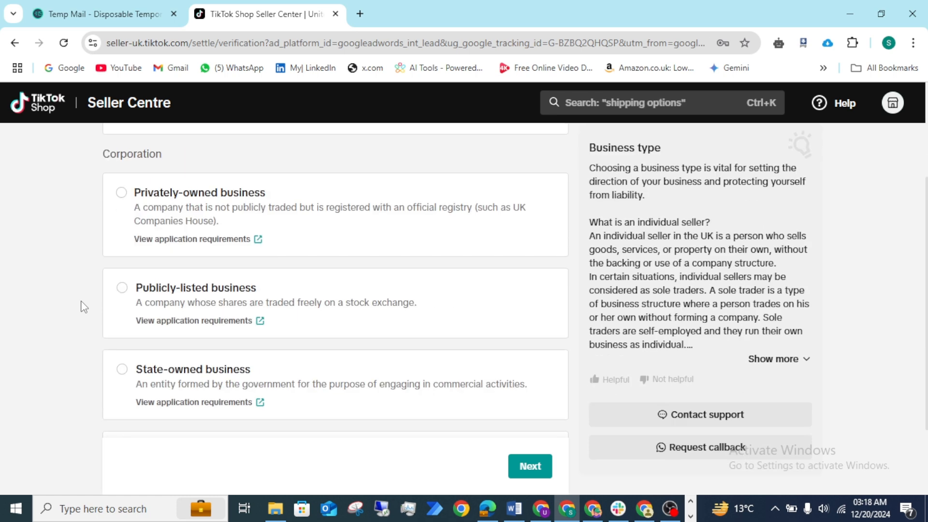
pyautogui.click(154, 208)
pyautogui.scroll(-2, 70, 320)
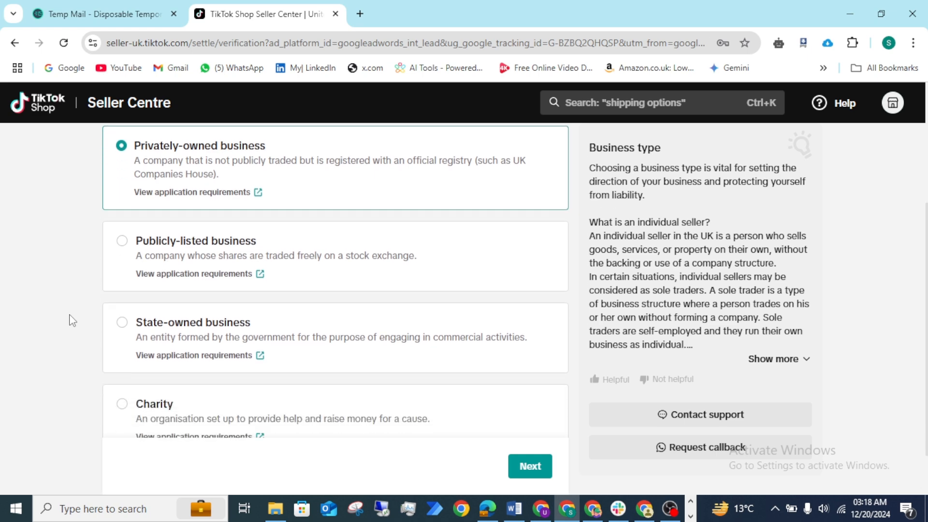
# Enter company name 'Tiktok Store' and company number 092973509.
pyautogui.click(565, 437)
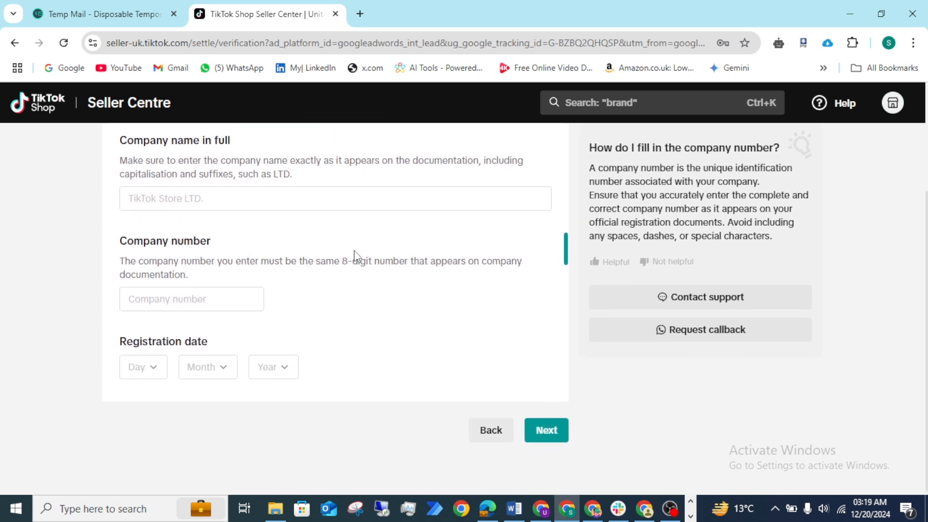
pyautogui.click(307, 209)
pyautogui.write('Tik')
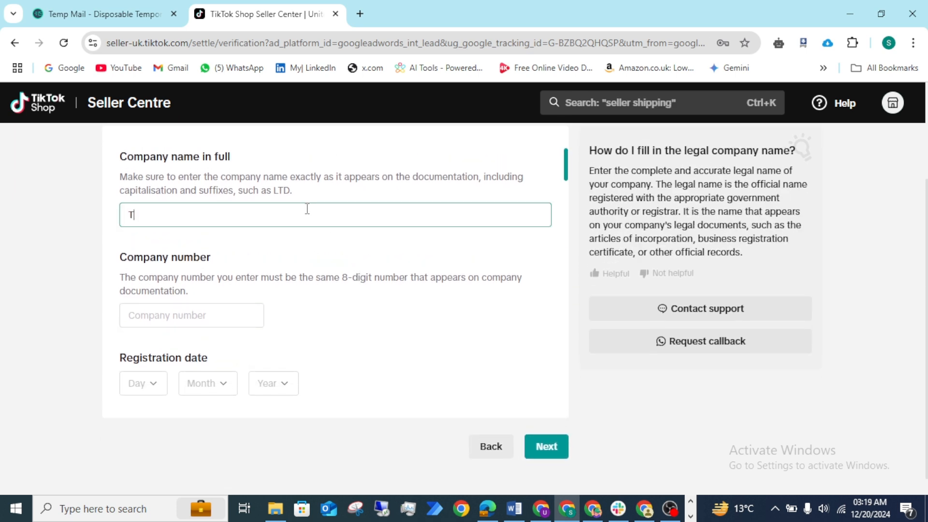
pyautogui.write('k Store')
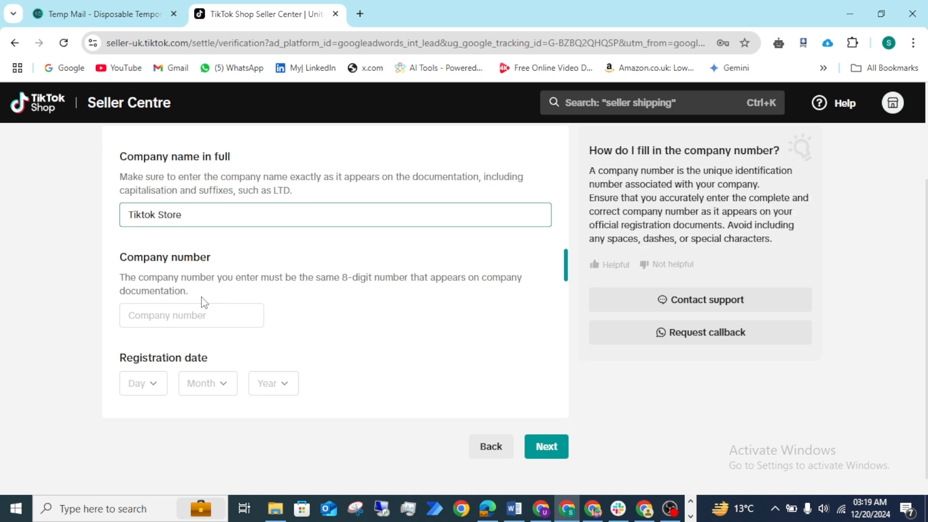
pyautogui.click(184, 321)
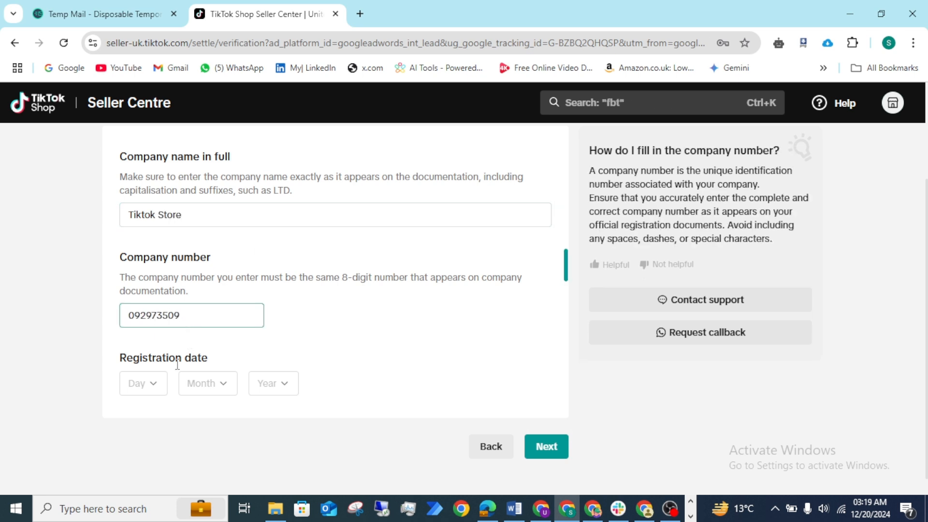
# Set the registration date to 4 April 2020 and submit the business details.
pyautogui.click(145, 384)
pyautogui.click(151, 331)
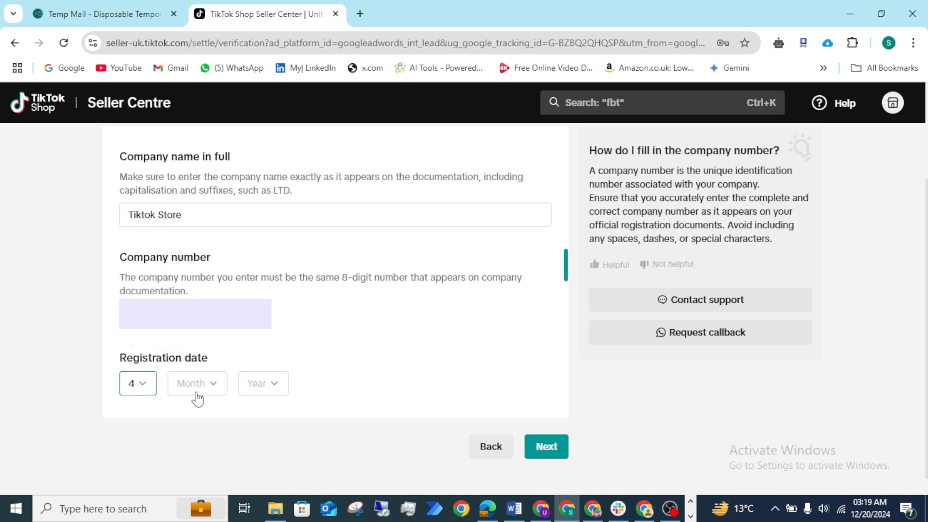
pyautogui.click(195, 385)
pyautogui.click(195, 330)
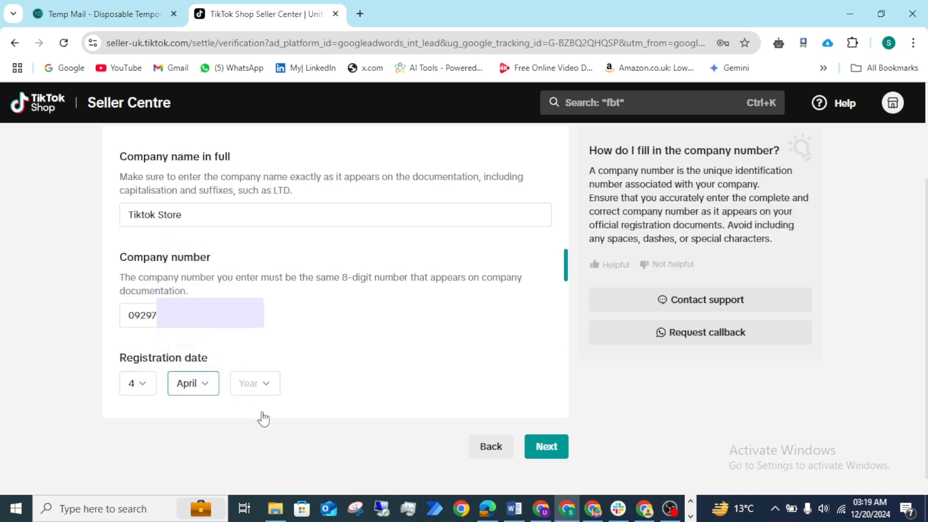
pyautogui.click(255, 384)
pyautogui.click(251, 344)
pyautogui.click(545, 449)
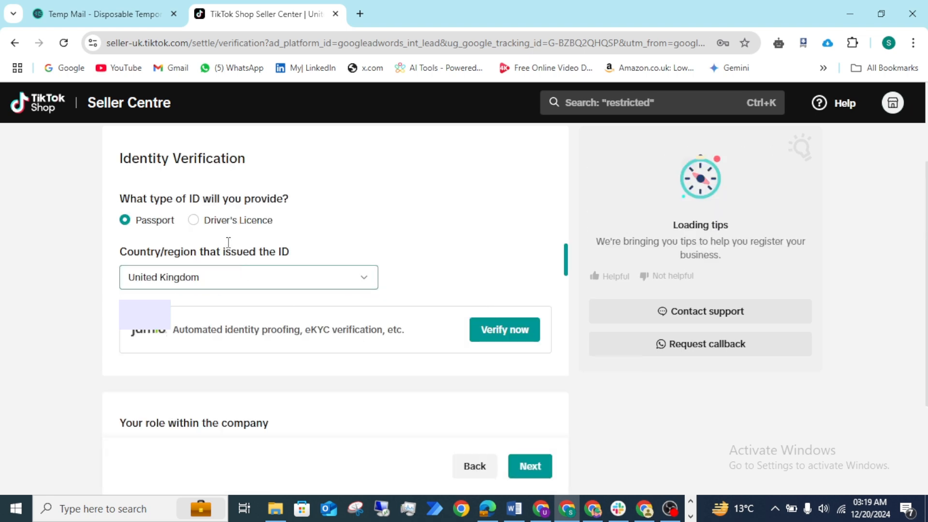
# Select Owner as the representative's role within the company.
pyautogui.scroll(-1, 433, 248)
pyautogui.scroll(-1, 431, 248)
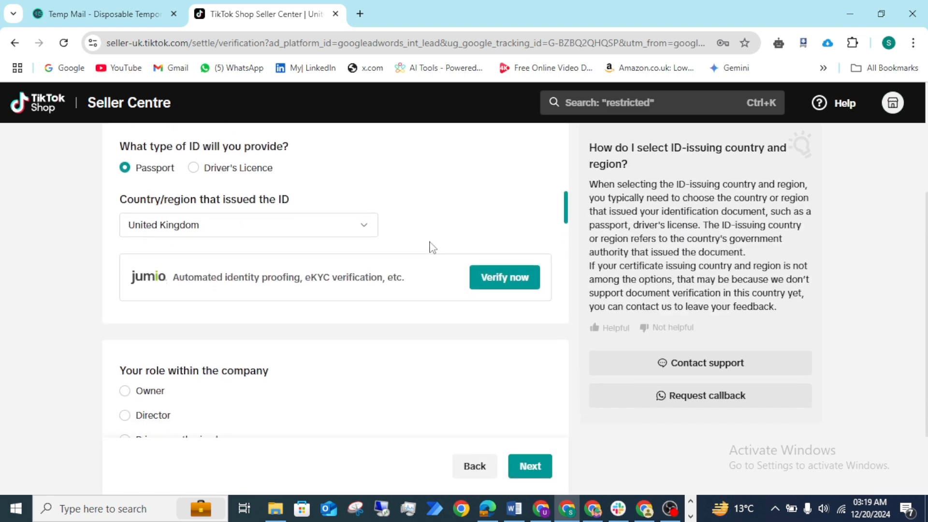
pyautogui.click(126, 388)
pyautogui.scroll(-3, 379, 358)
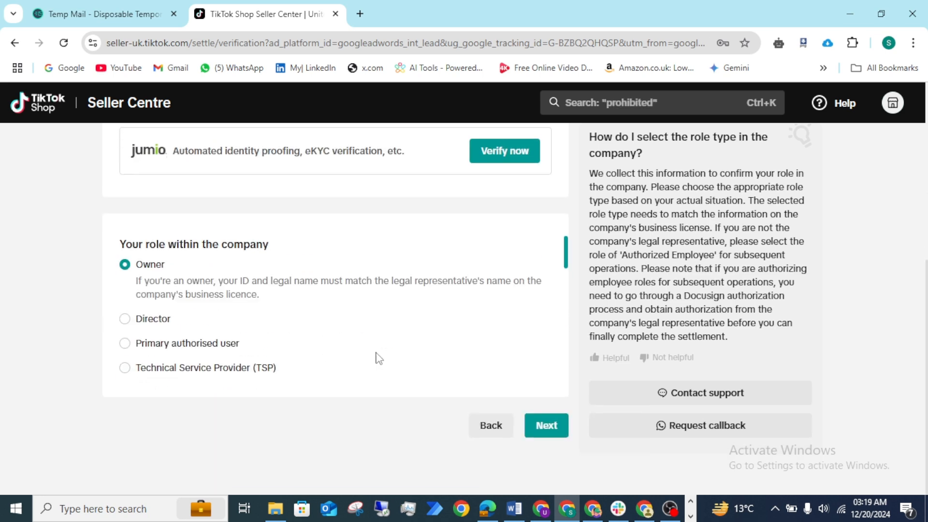
pyautogui.scroll(5, 379, 358)
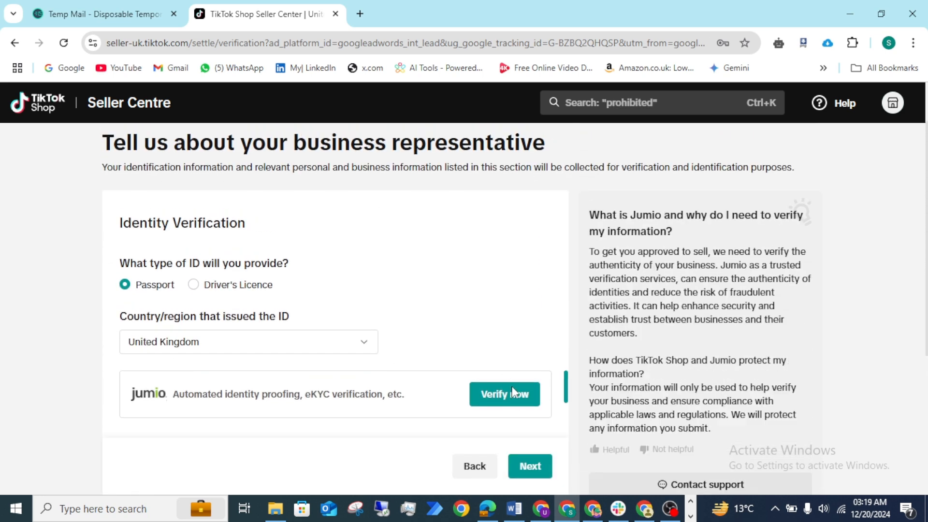
pyautogui.rightClick(480, 308)
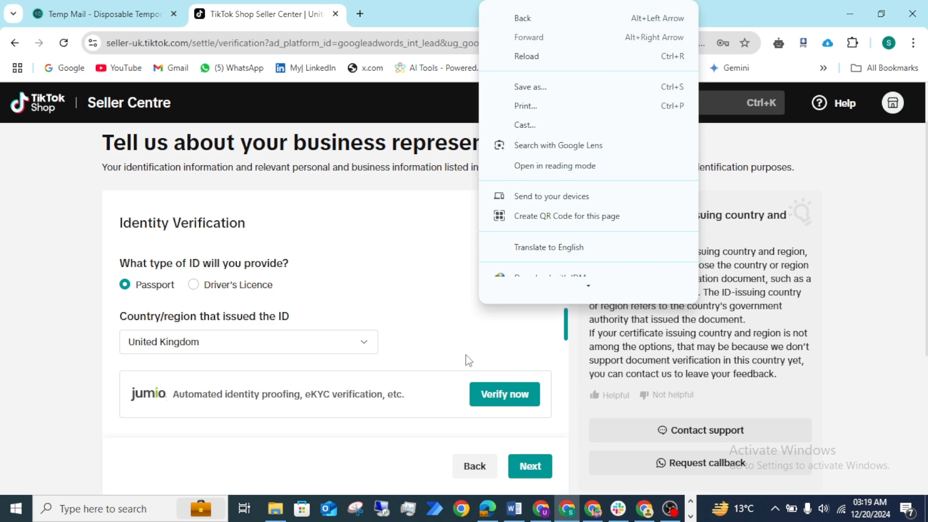
pyautogui.click(457, 342)
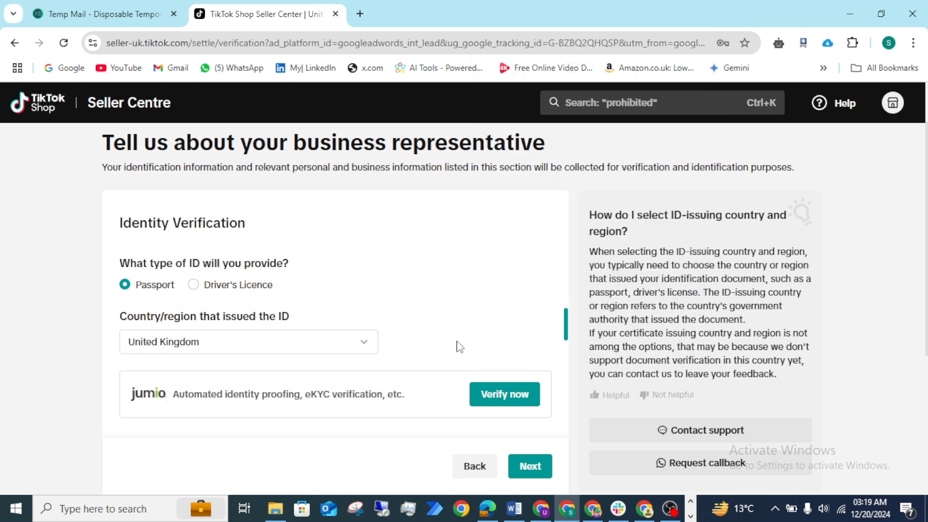
# Launch Jumio verification, cancel the file download, and decline camera access.
pyautogui.click(499, 401)
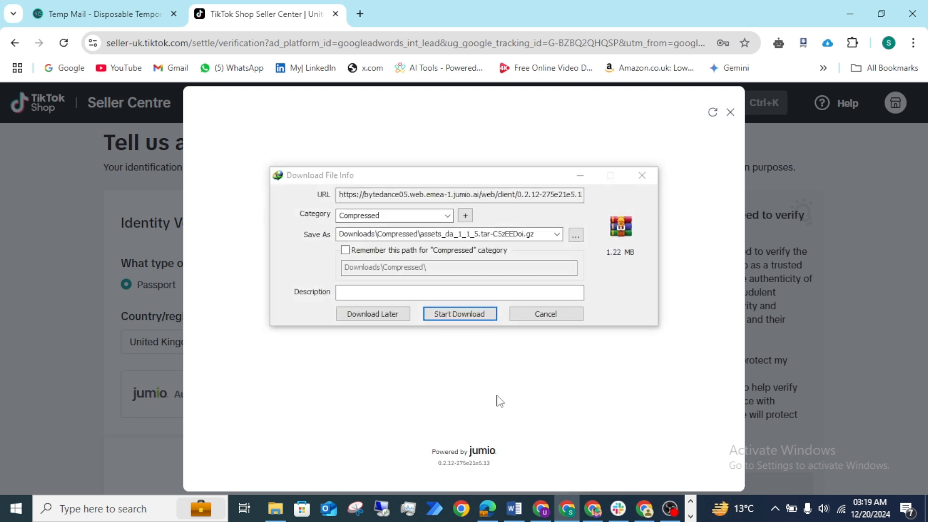
pyautogui.click(546, 314)
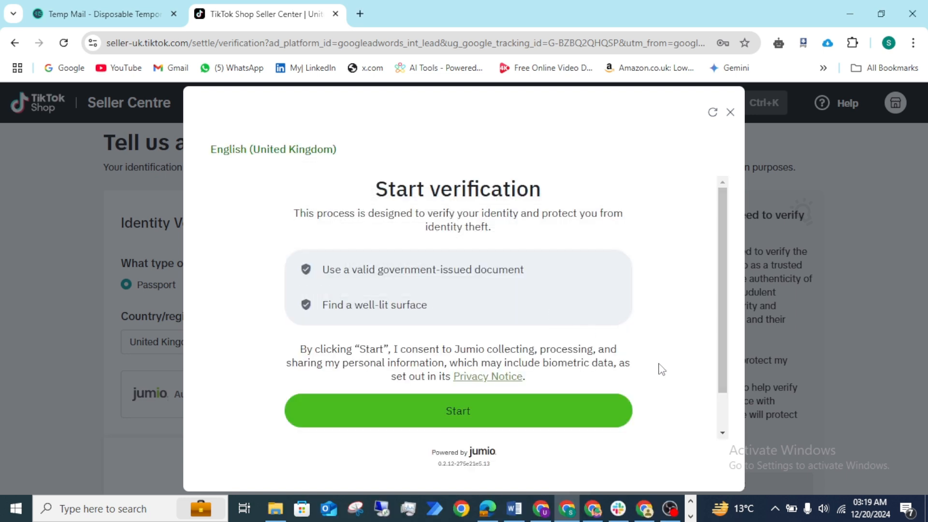
pyautogui.click(597, 415)
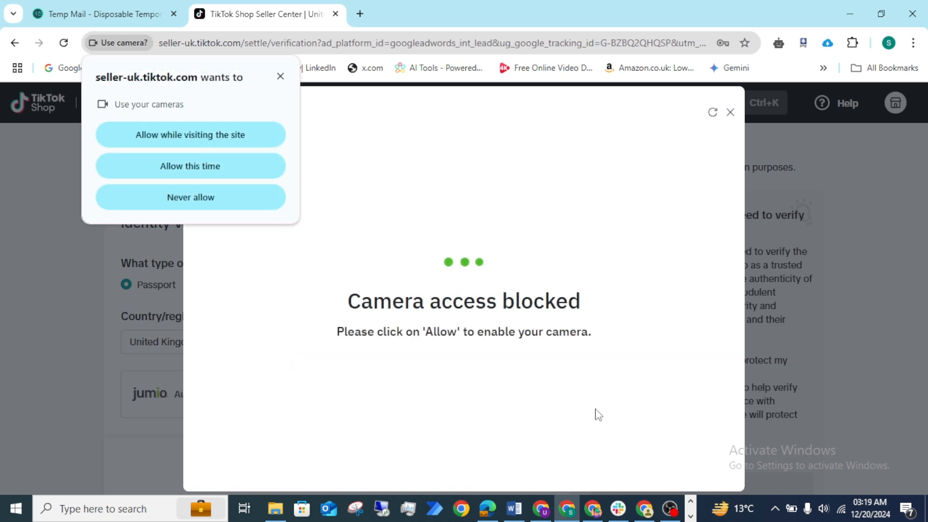
pyautogui.click(281, 76)
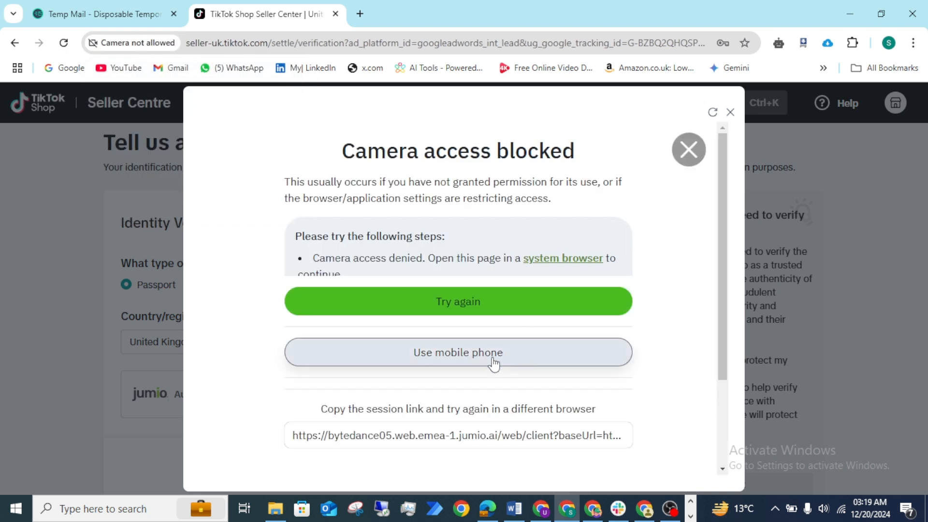
# Switch to the mobile phone option, review the QR code page, then close the Jumio window.
pyautogui.click(493, 364)
pyautogui.scroll(-1, 425, 366)
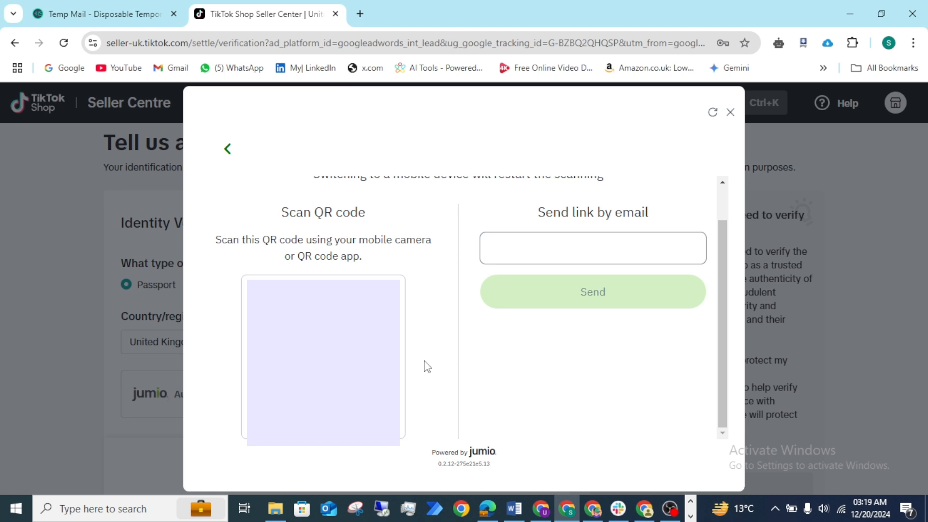
pyautogui.scroll(2, 421, 327)
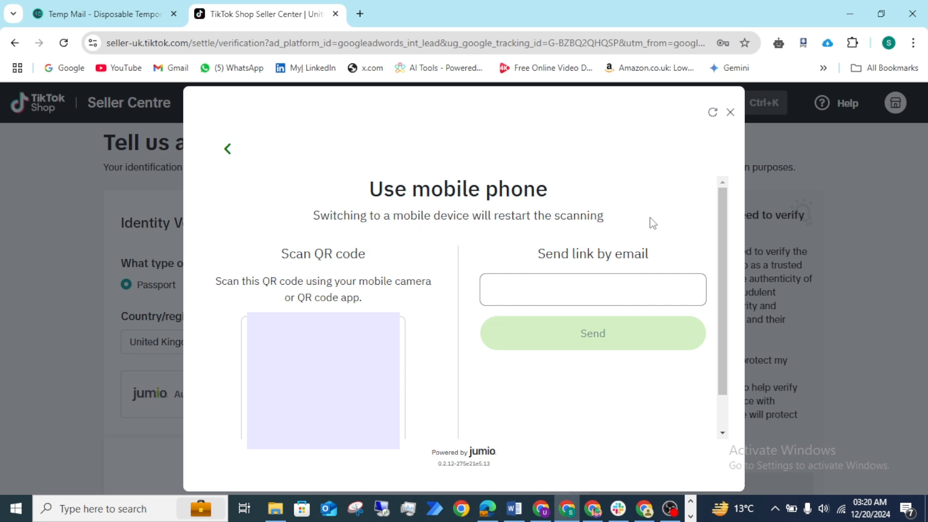
pyautogui.click(730, 112)
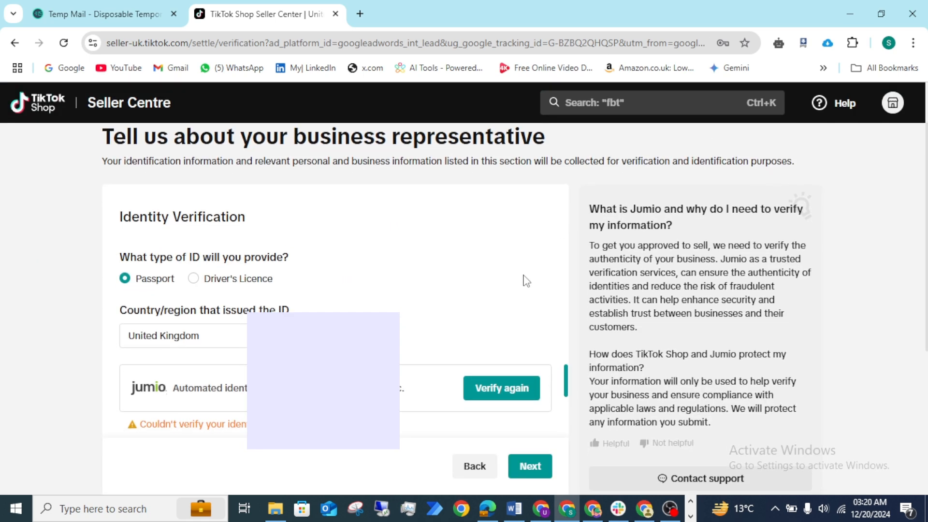
pyautogui.scroll(-5, 526, 299)
pyautogui.scroll(7, 532, 389)
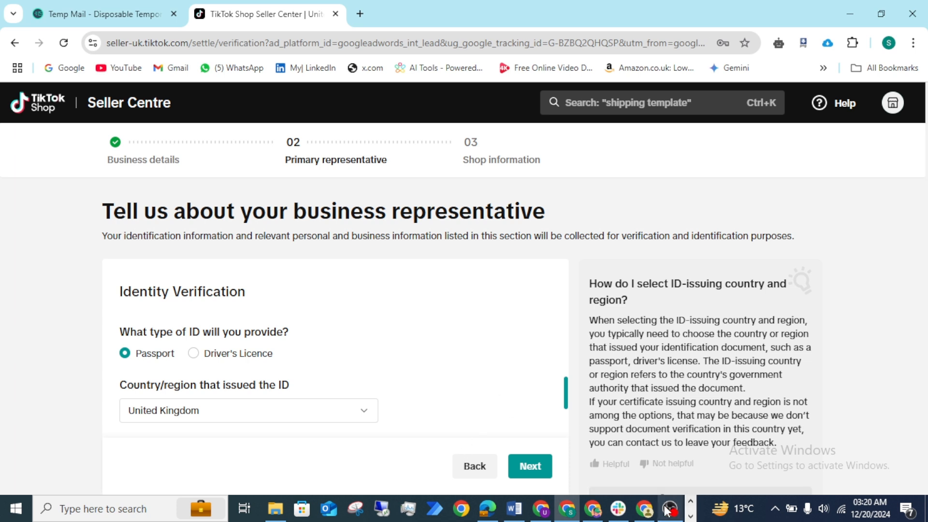
pyautogui.moveTo(666, 507)
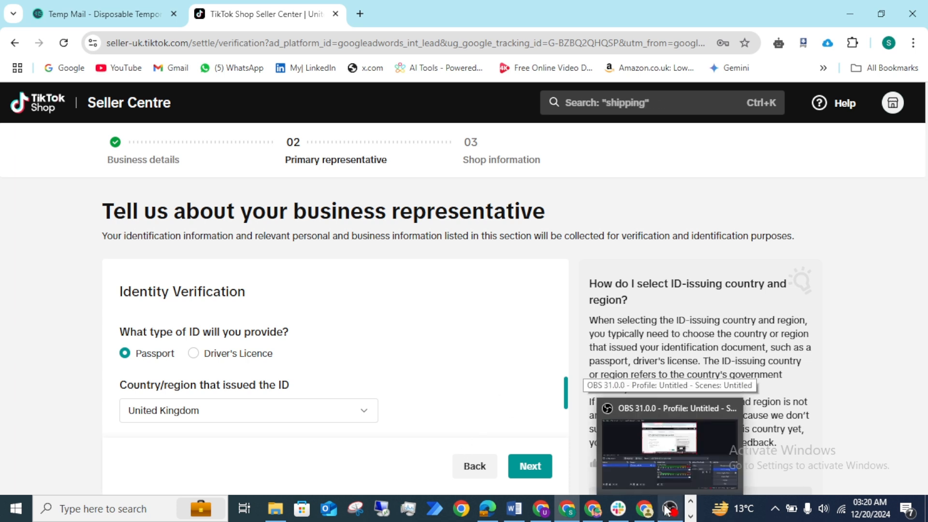